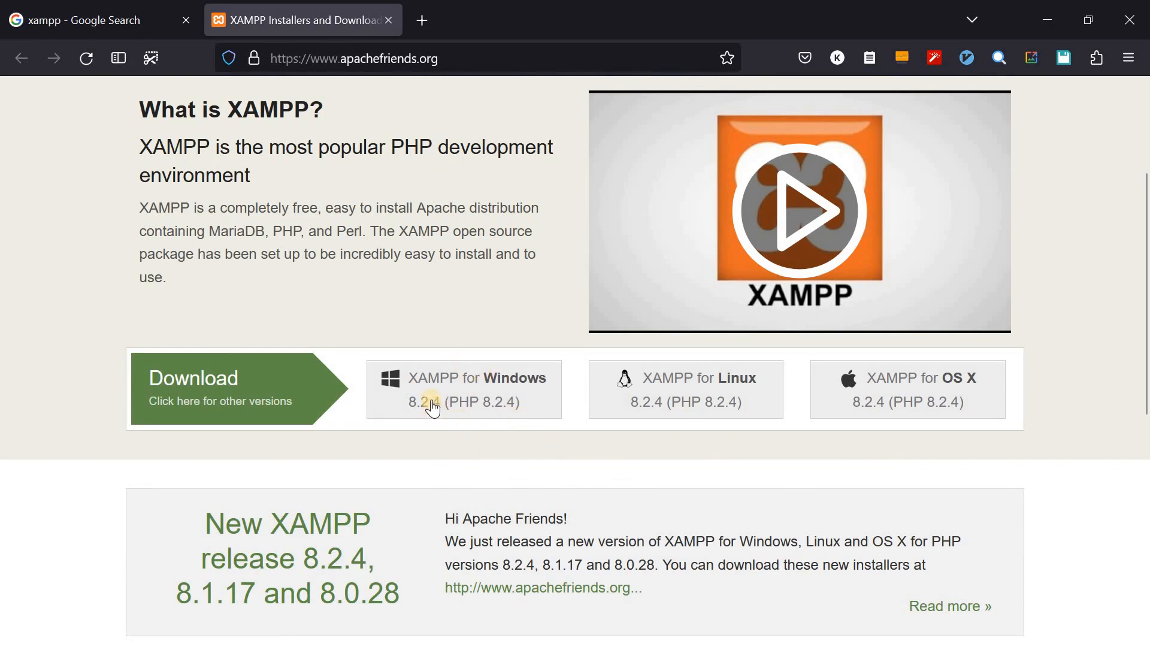
Download XAMPP 8.2.4 for Windows, then run xampp-windows-x64-8.2.4-0-VS16-installer.exe from the Downloads folder and accept the UAC warning.
click(479, 397)
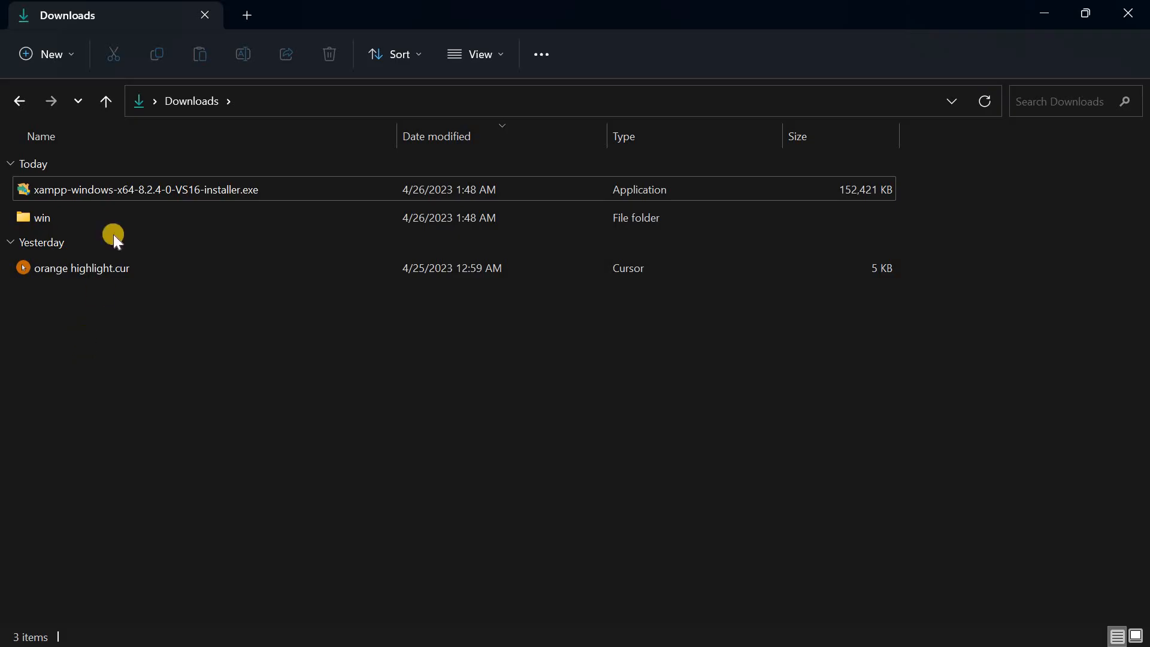
mouse_move(135, 193)
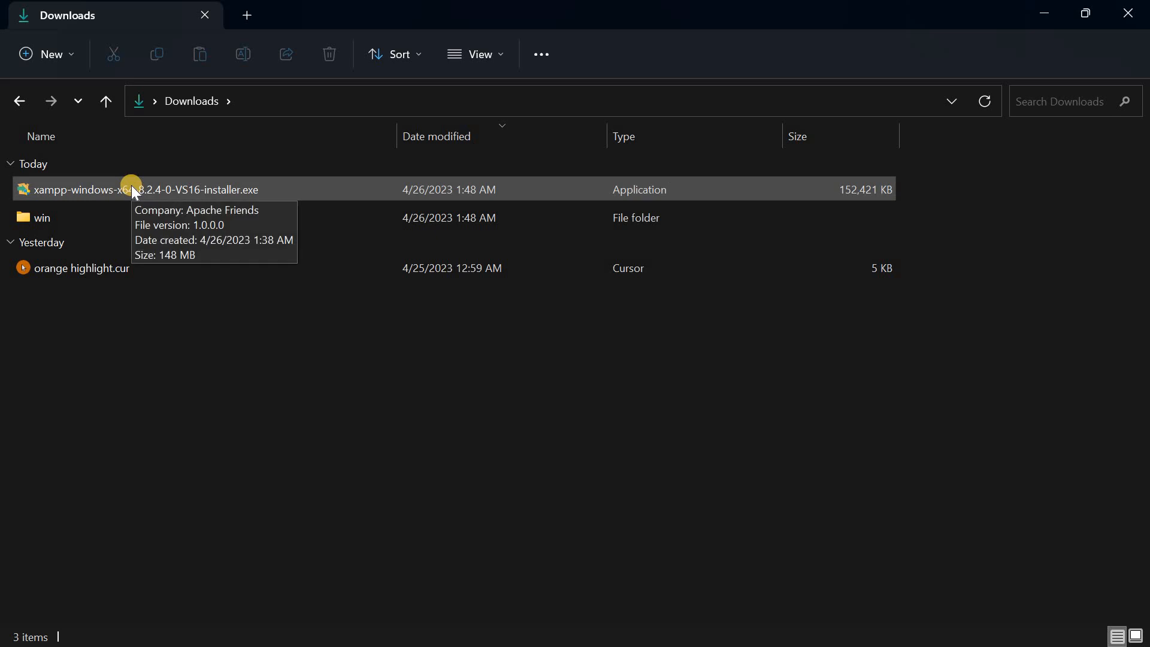
click(134, 190)
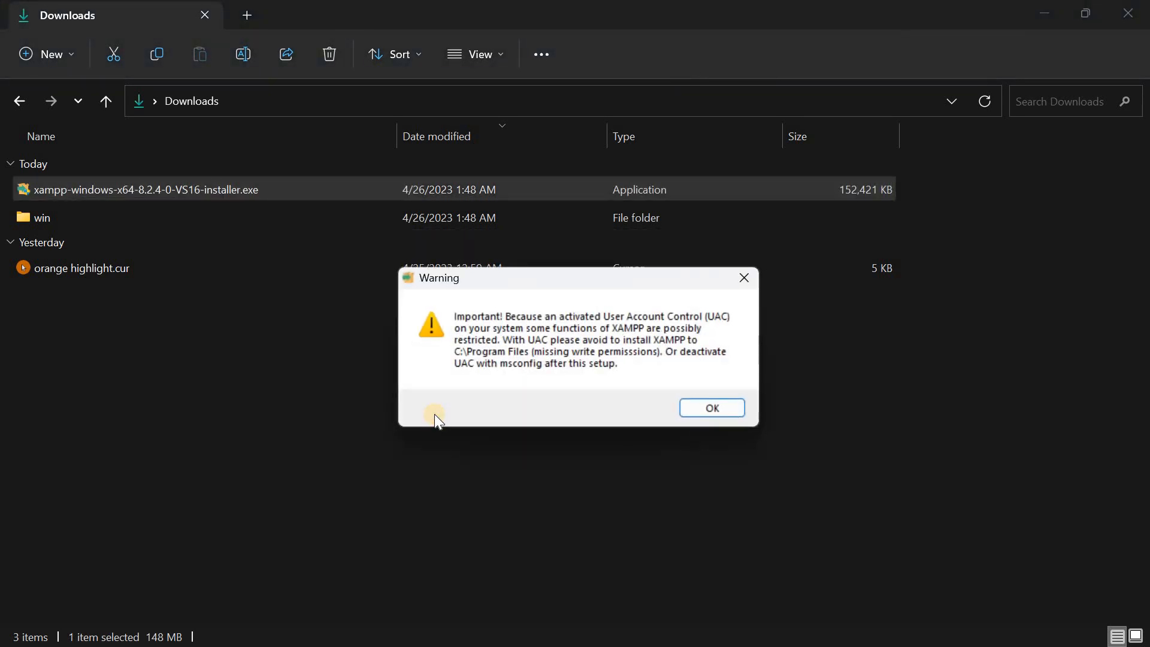
click(712, 408)
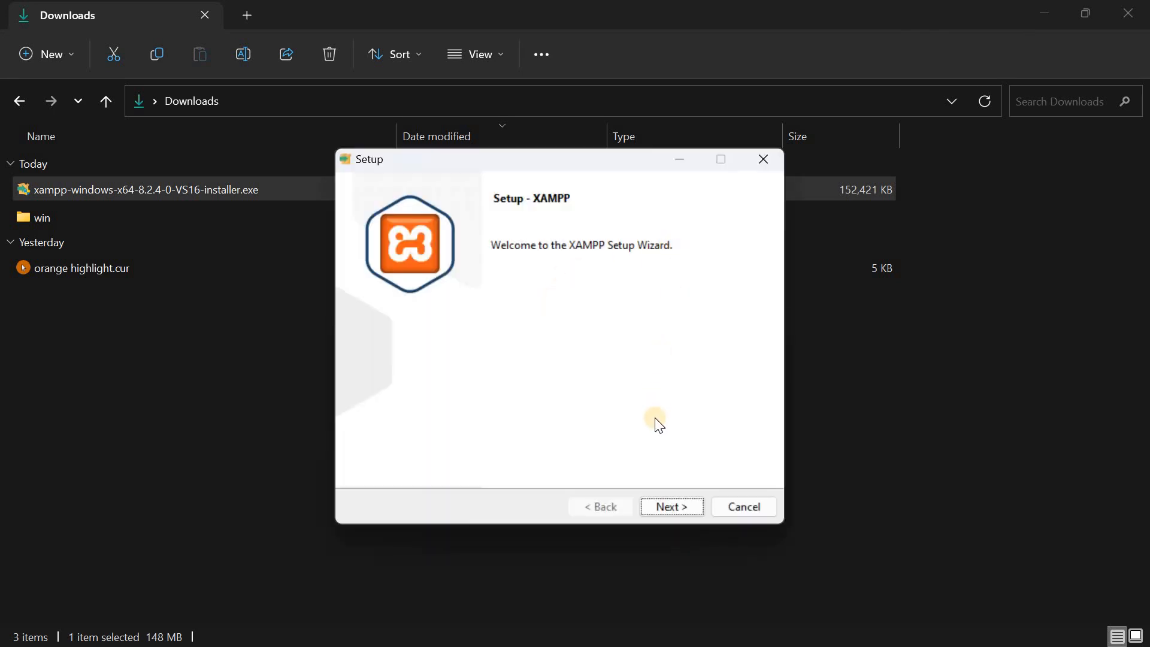
Keep the default XAMPP components and set the installation folder to E:\xampp in the setup wizard.
click(676, 510)
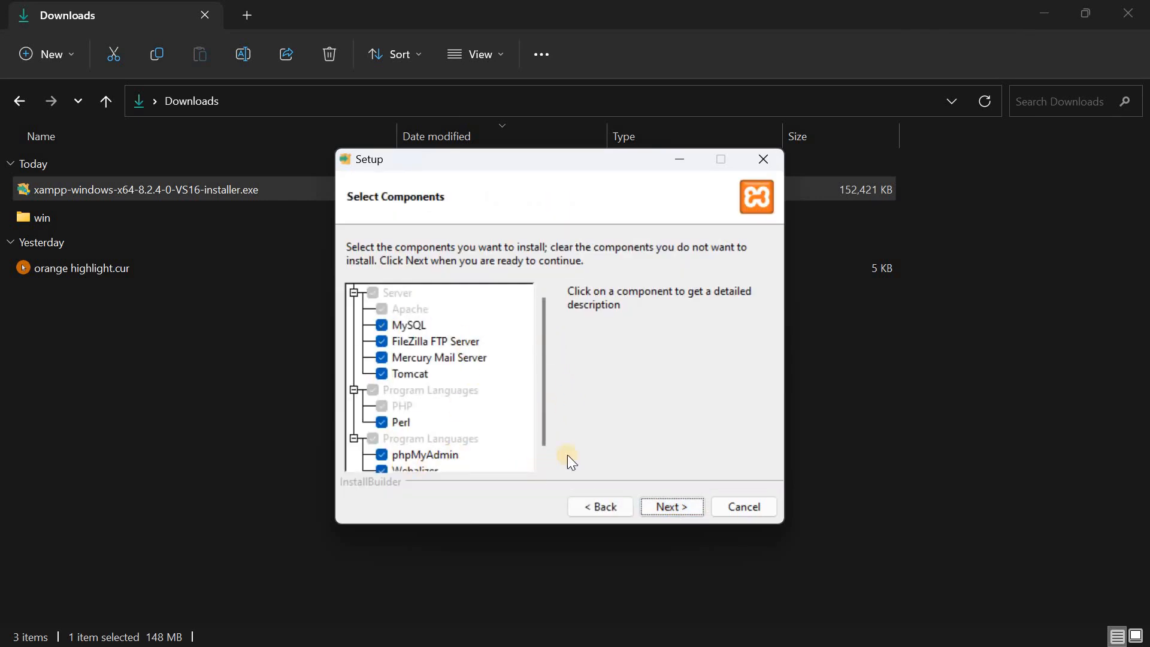
click(659, 507)
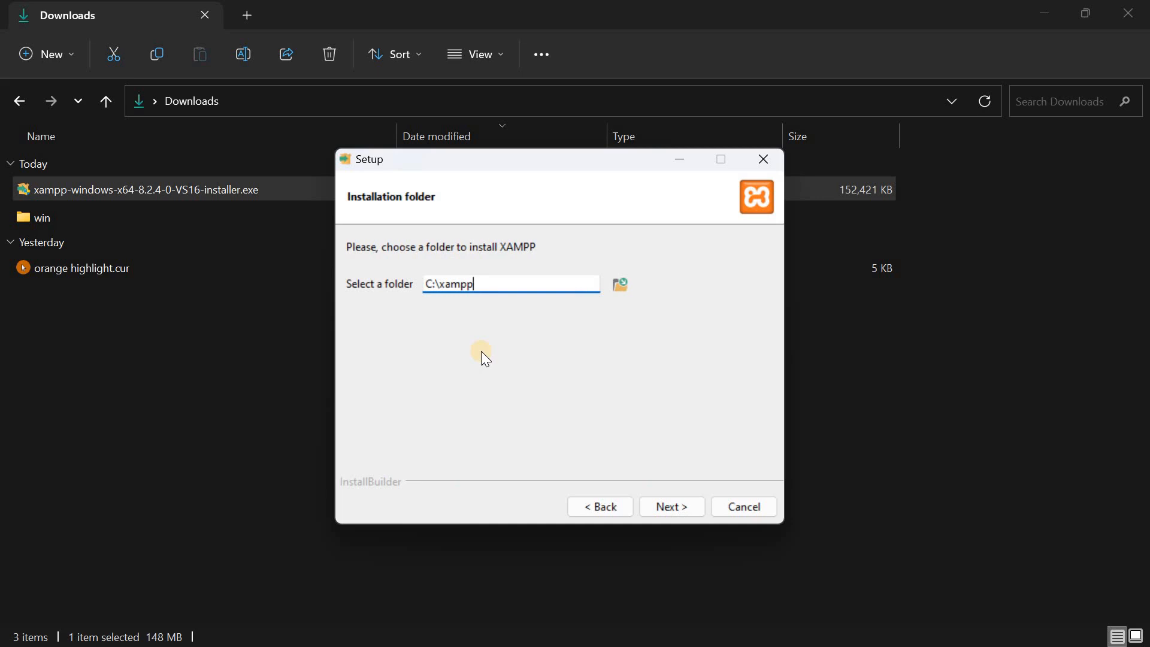
click(432, 283)
text(E)
click(663, 507)
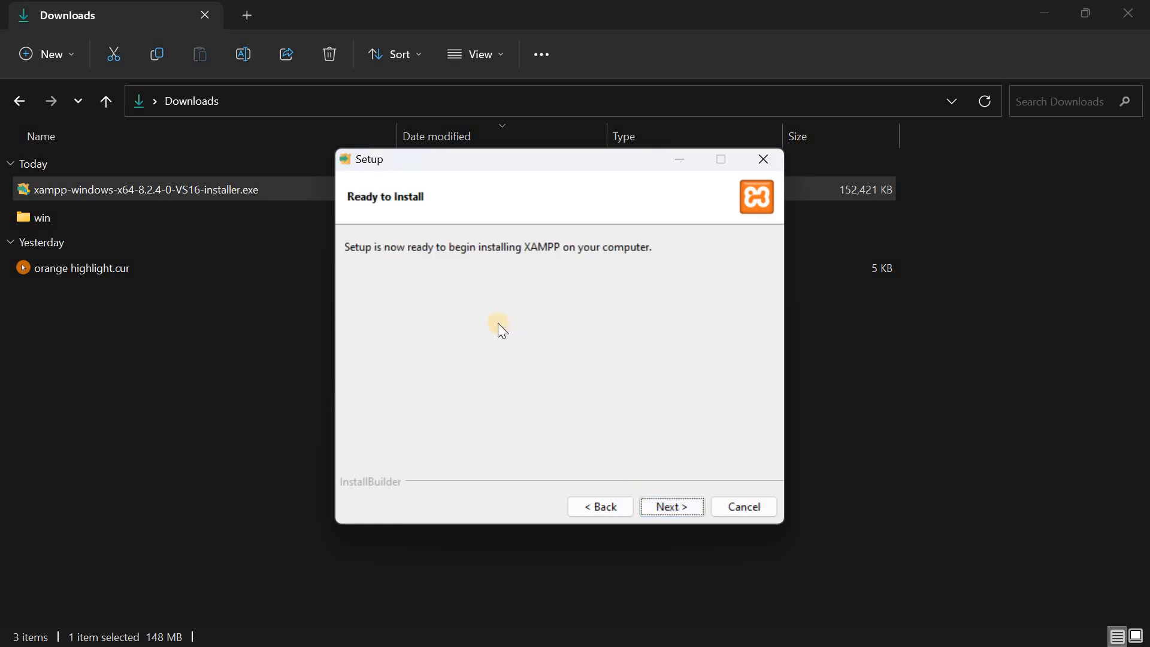
Install XAMPP and finish the setup wizard with the option to start the Control Panel turned off.
click(670, 509)
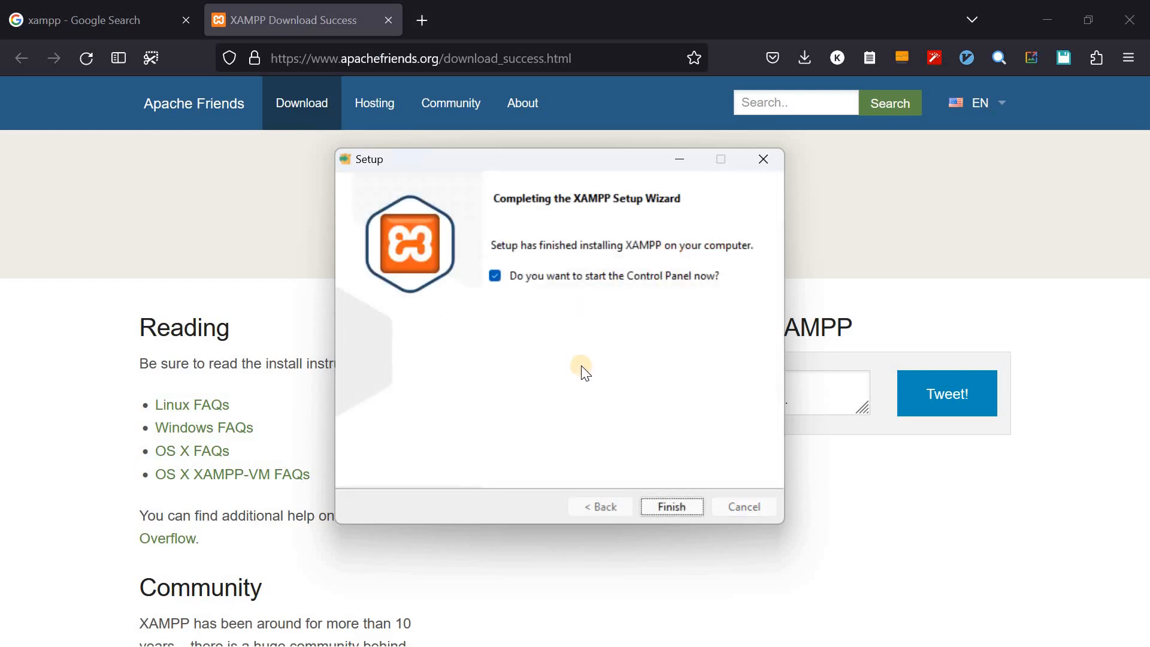
click(495, 275)
click(672, 506)
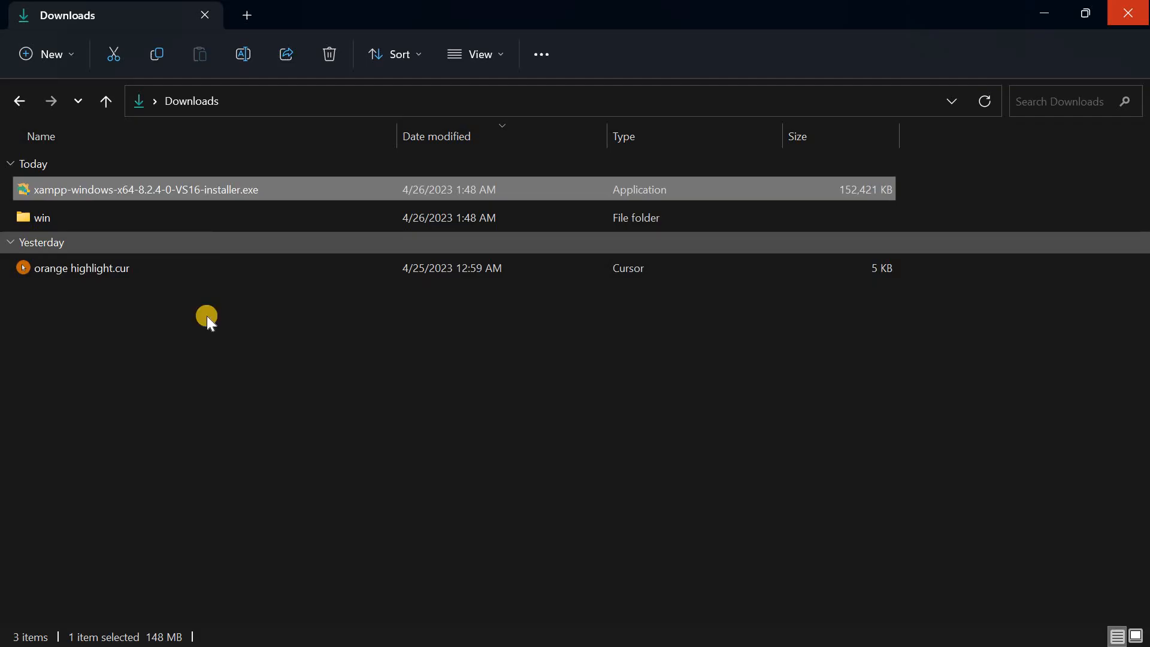
Launch xampp-control.exe from the xampp folder on the E: drive in File Explorer and start Apache.
click(155, 102)
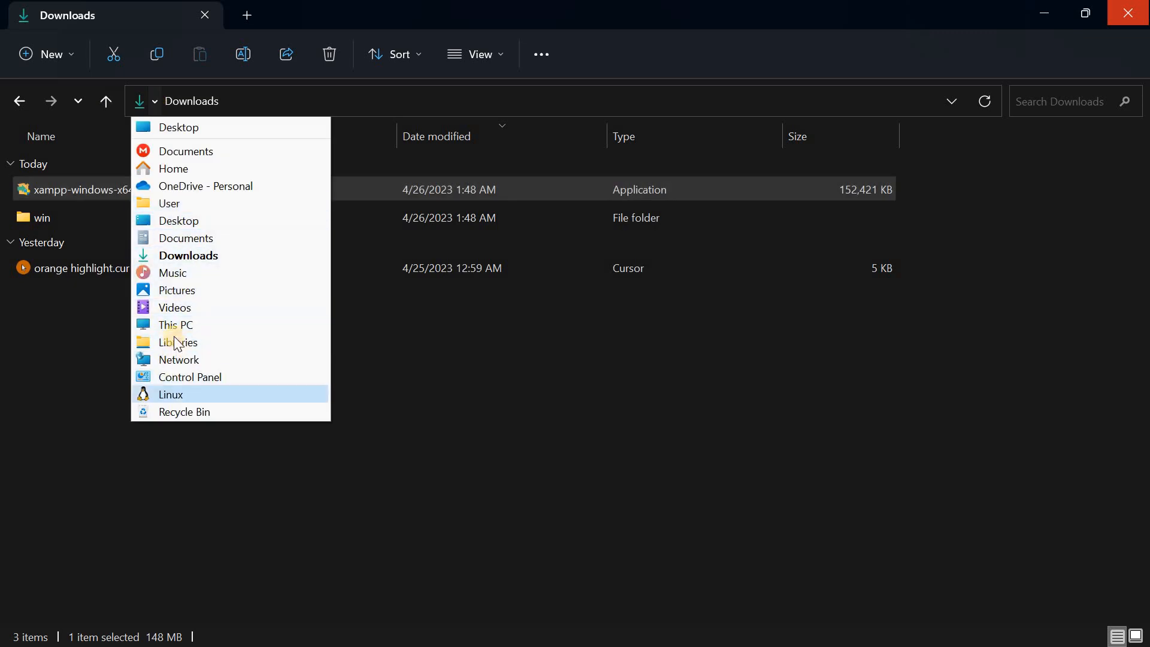
double_click(587, 177)
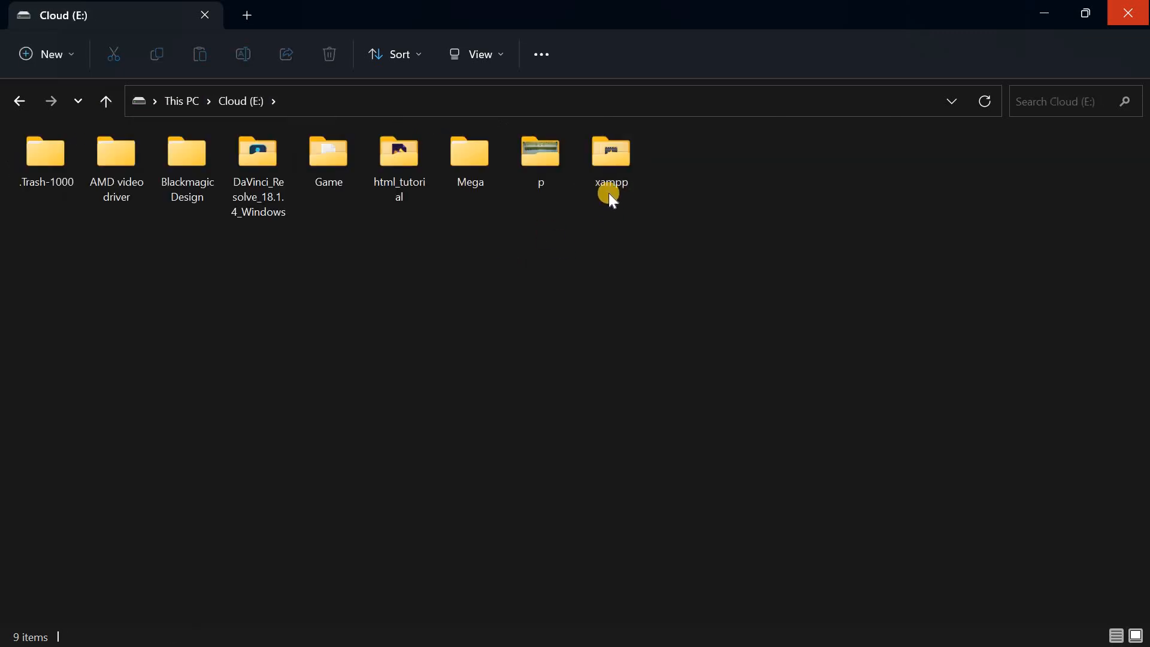
click(607, 167)
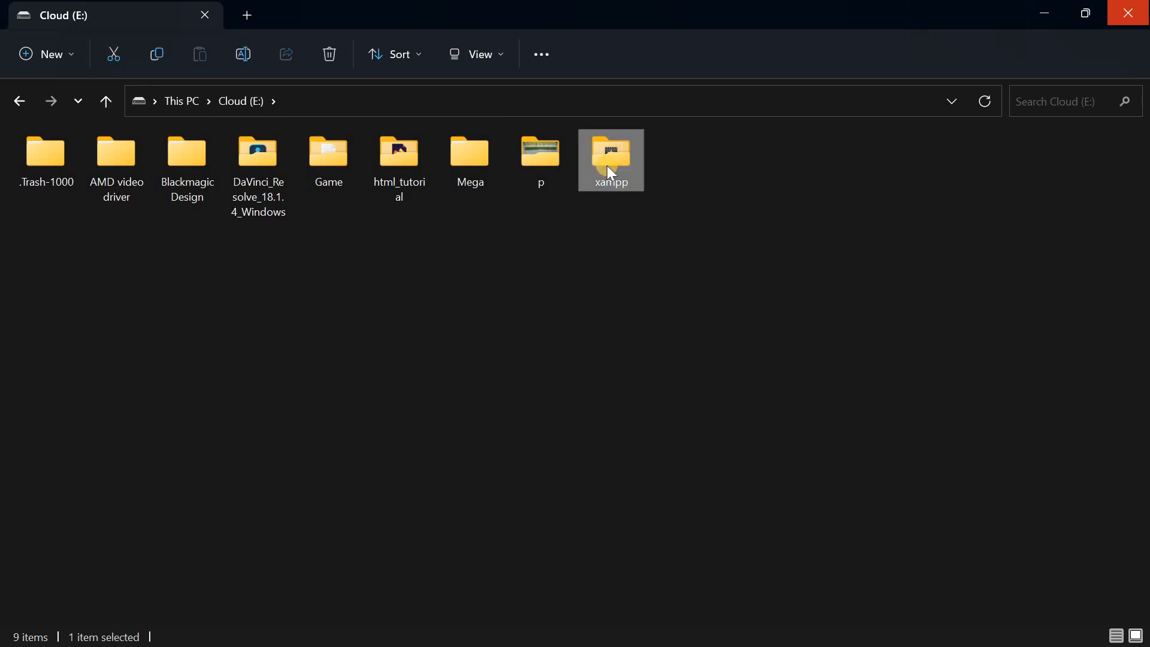
double_click(606, 166)
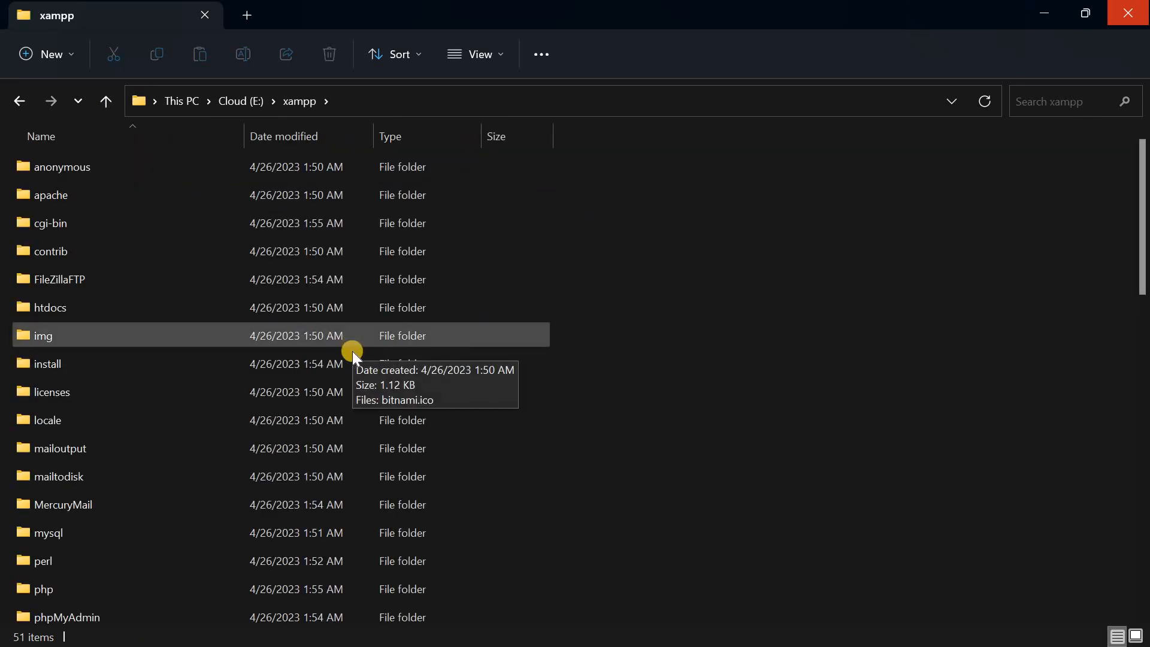
scroll(351, 351, down, 11)
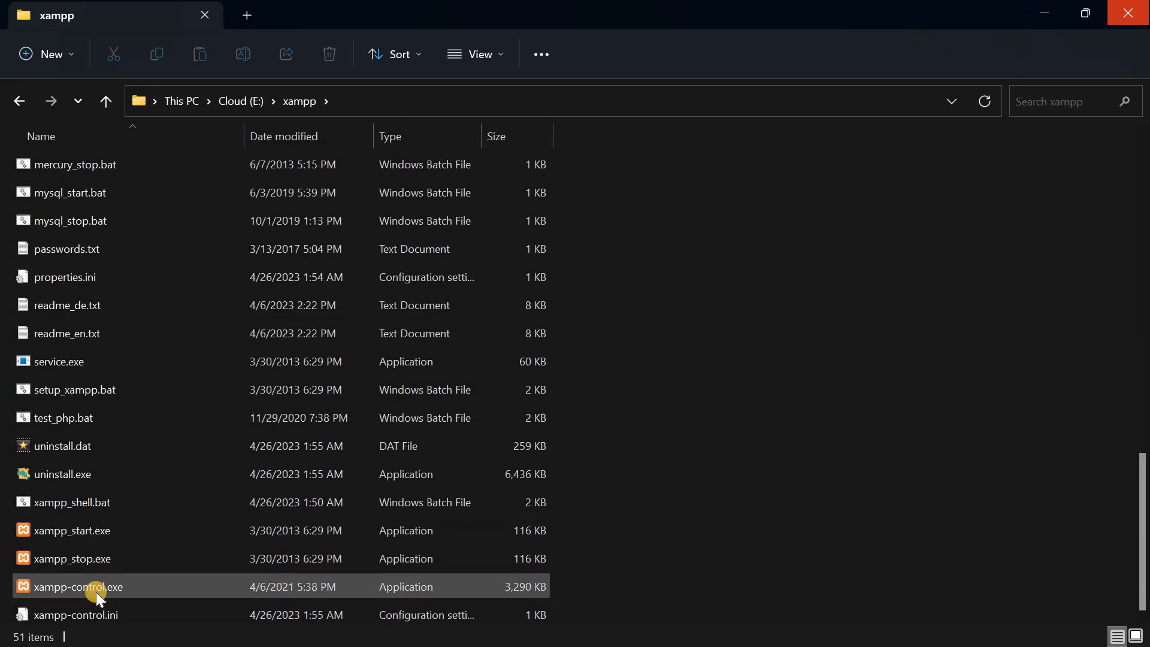
double_click(80, 587)
click(585, 227)
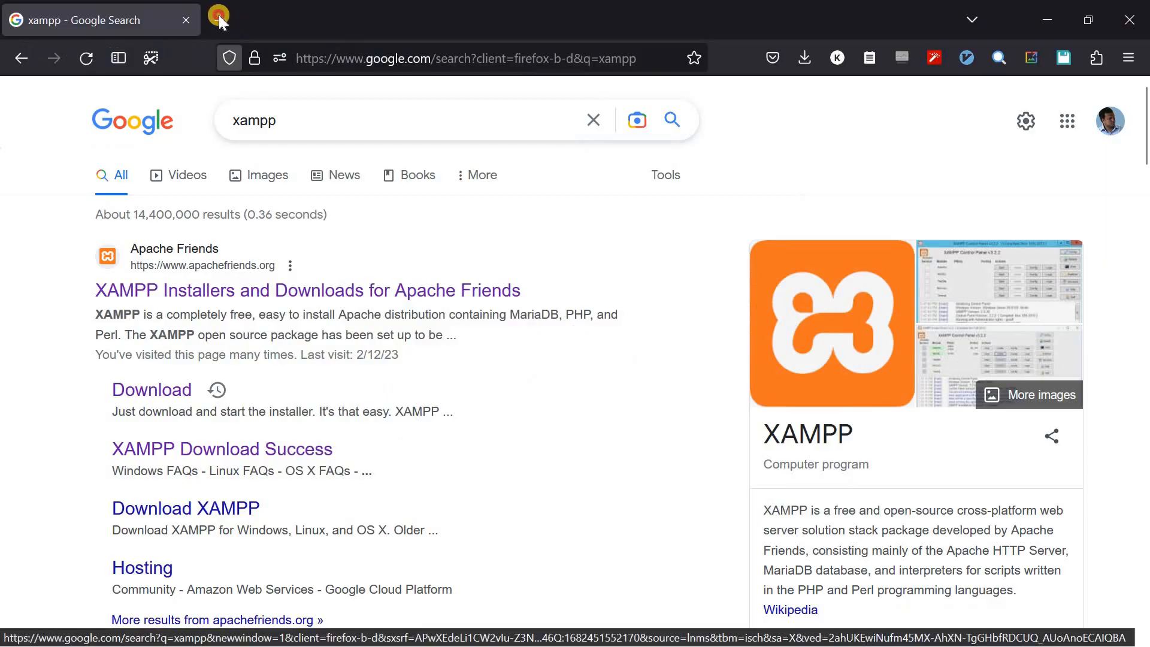
Switch to Firefox and load localhost in a new tab in place of the Google search tab.
click(218, 18)
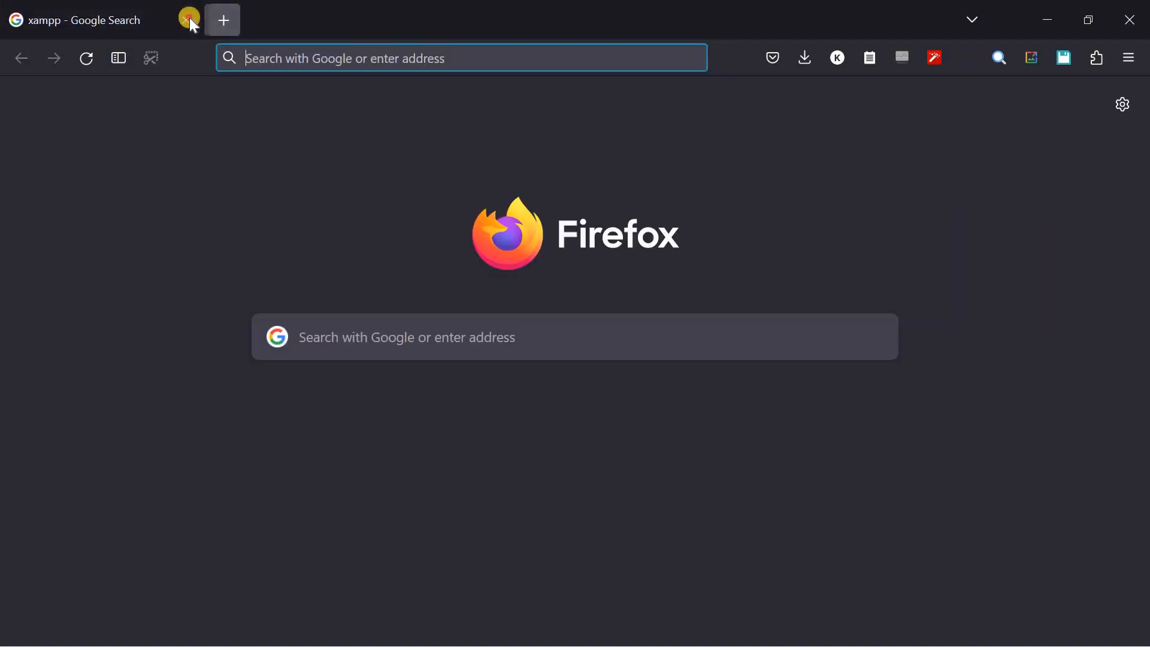
click(250, 58)
text(localhost)
key(Return)
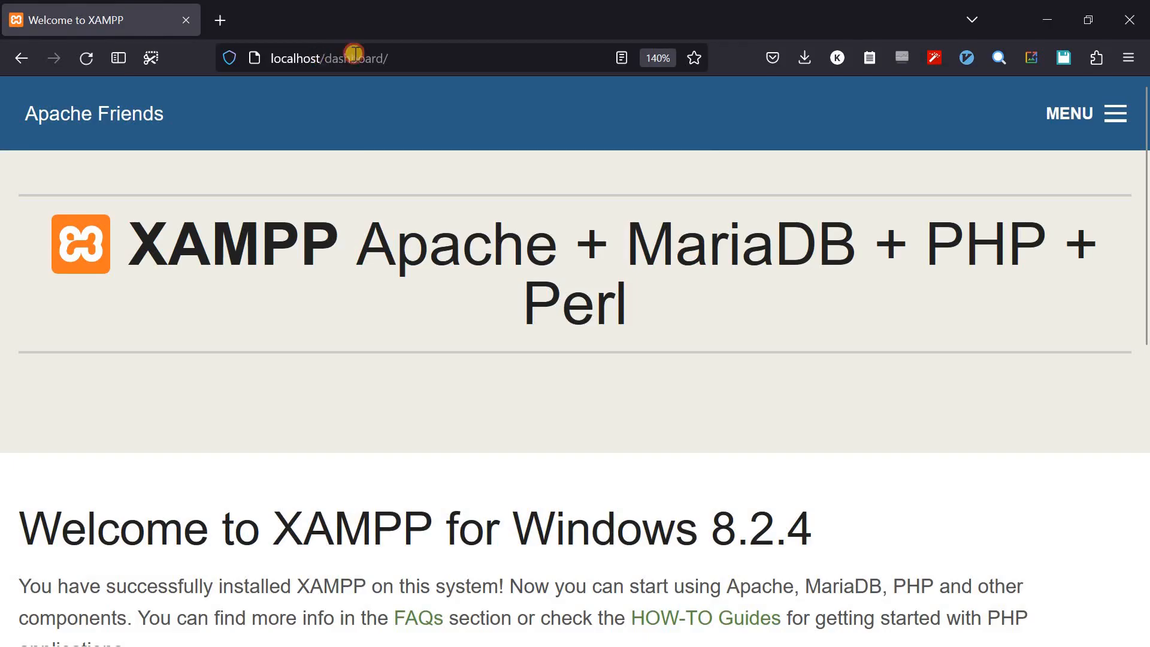
Examine the localhost part of the address and look through the XAMPP welcome page.
click(345, 55)
double_click(322, 58)
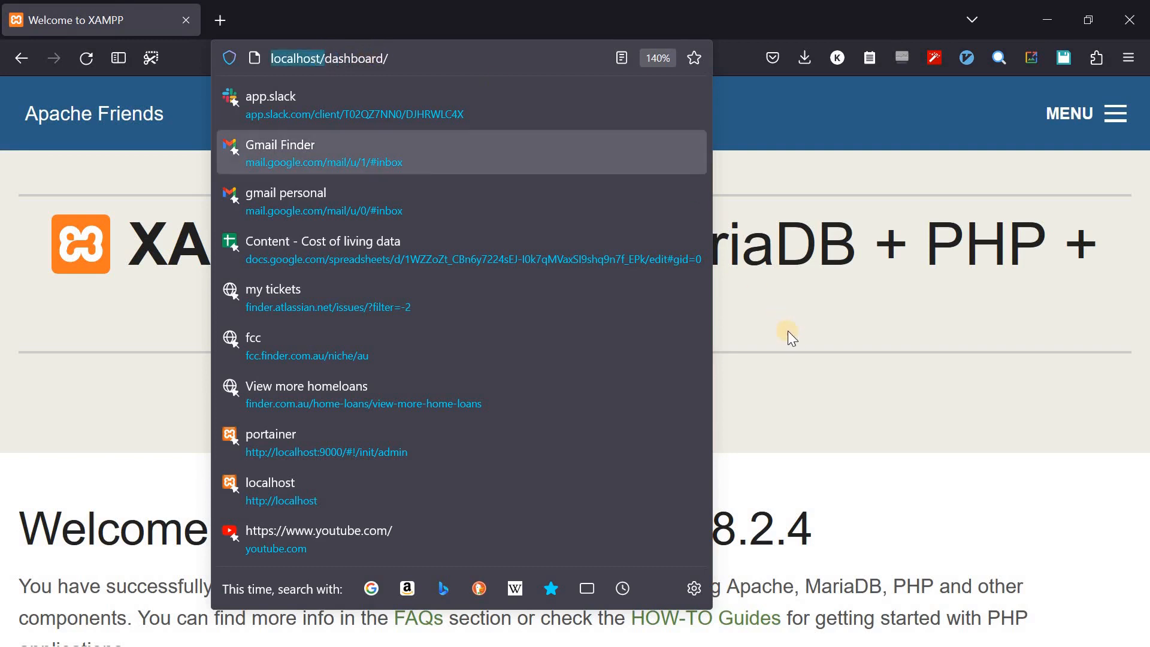
key(Escape)
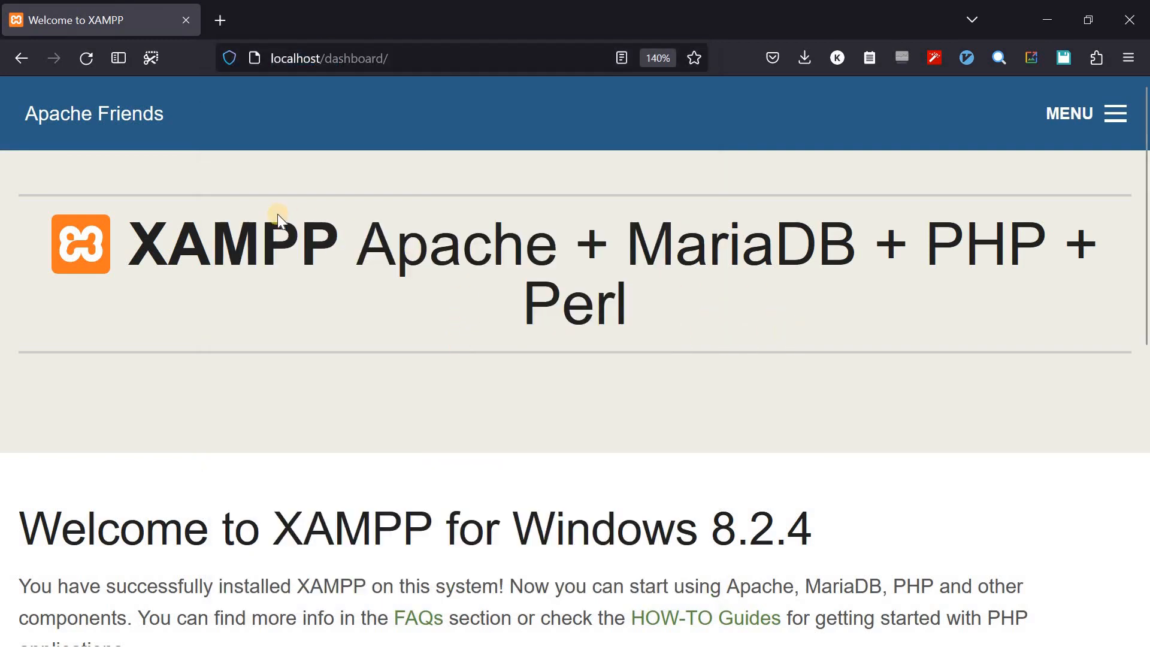
scroll(290, 240, down, 10)
scroll(290, 238, up, 10)
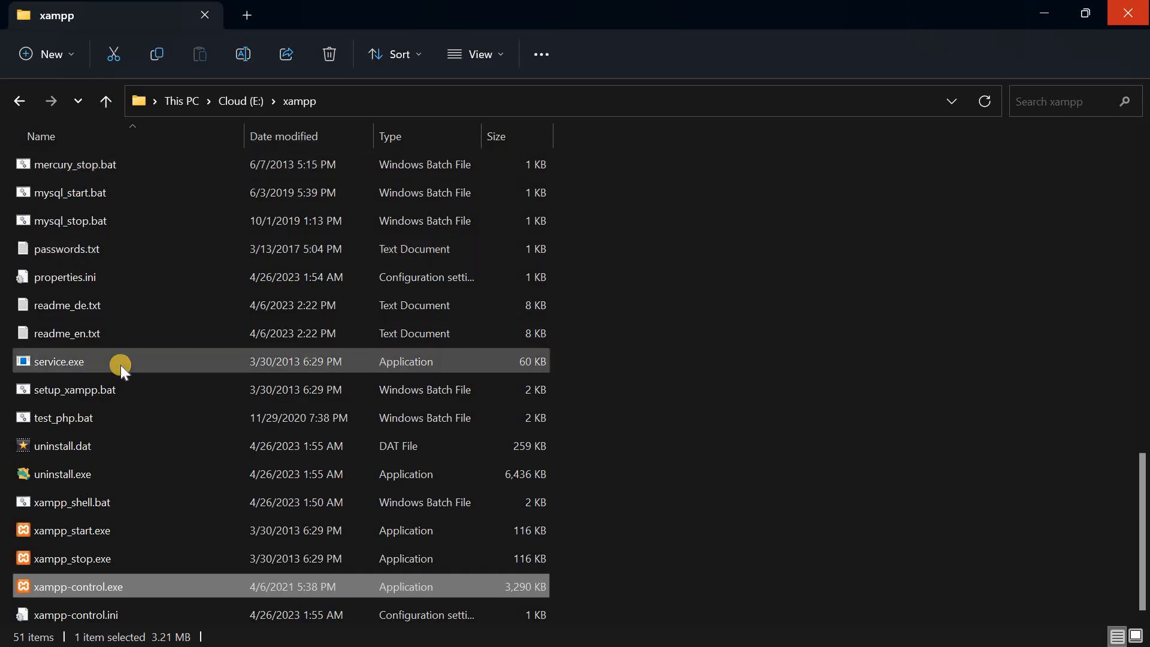
Switch to File Explorer, open the htdocs folder inside xampp and rename index.php to index2.php.
scroll(121, 365, up, 10)
double_click(78, 307)
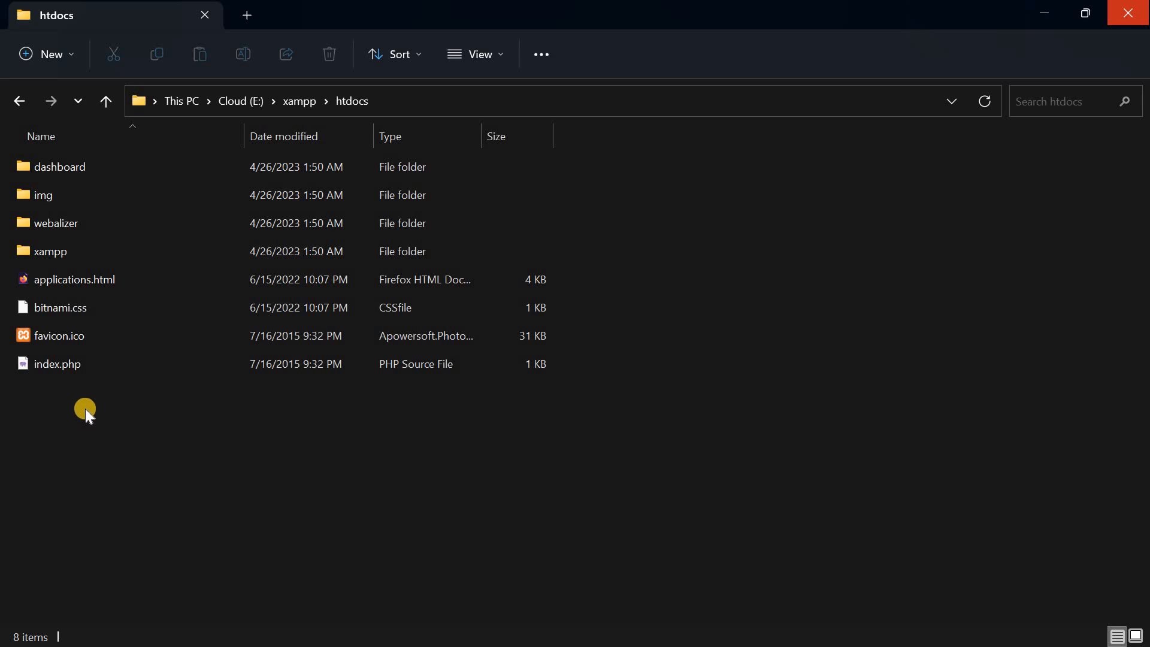
right_click(59, 365)
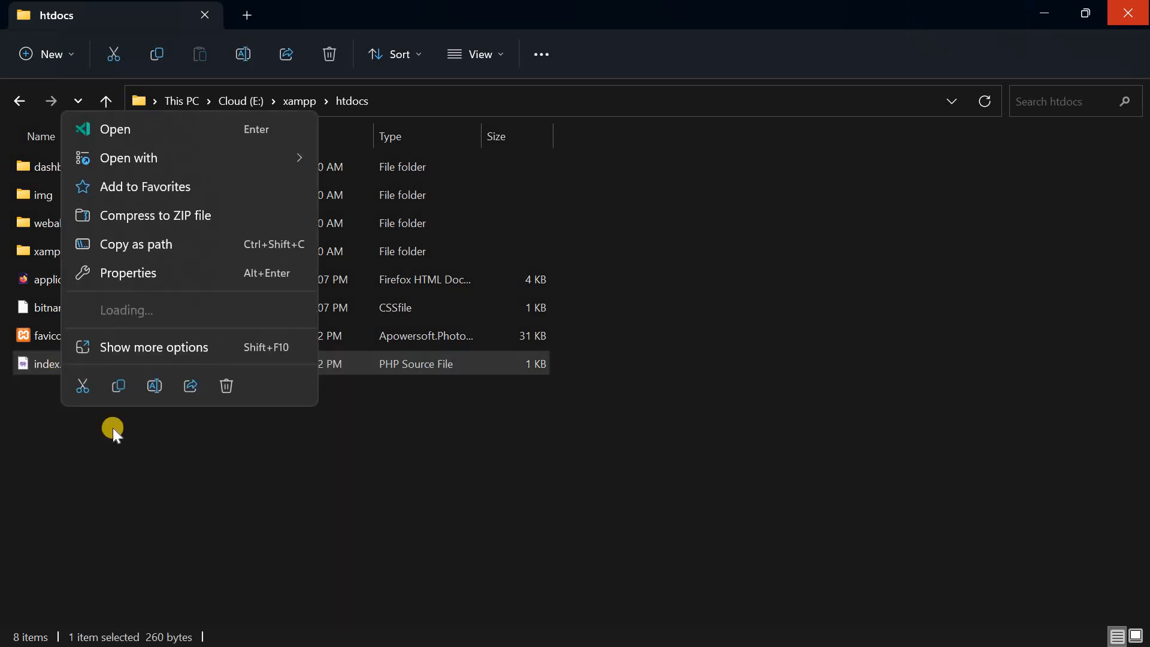
click(155, 386)
key(Right)
text(2)
click(150, 449)
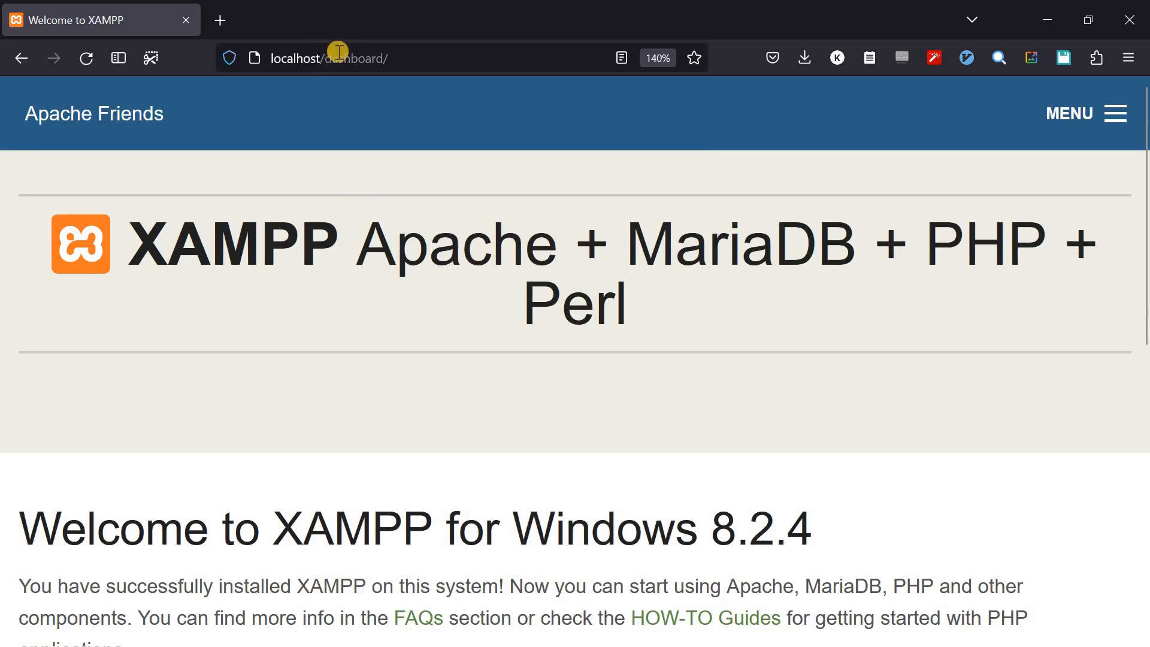
Switch to Firefox, remove dashboard/ from the address and load the localhost root.
click(324, 58)
drag(324, 59, 390, 58)
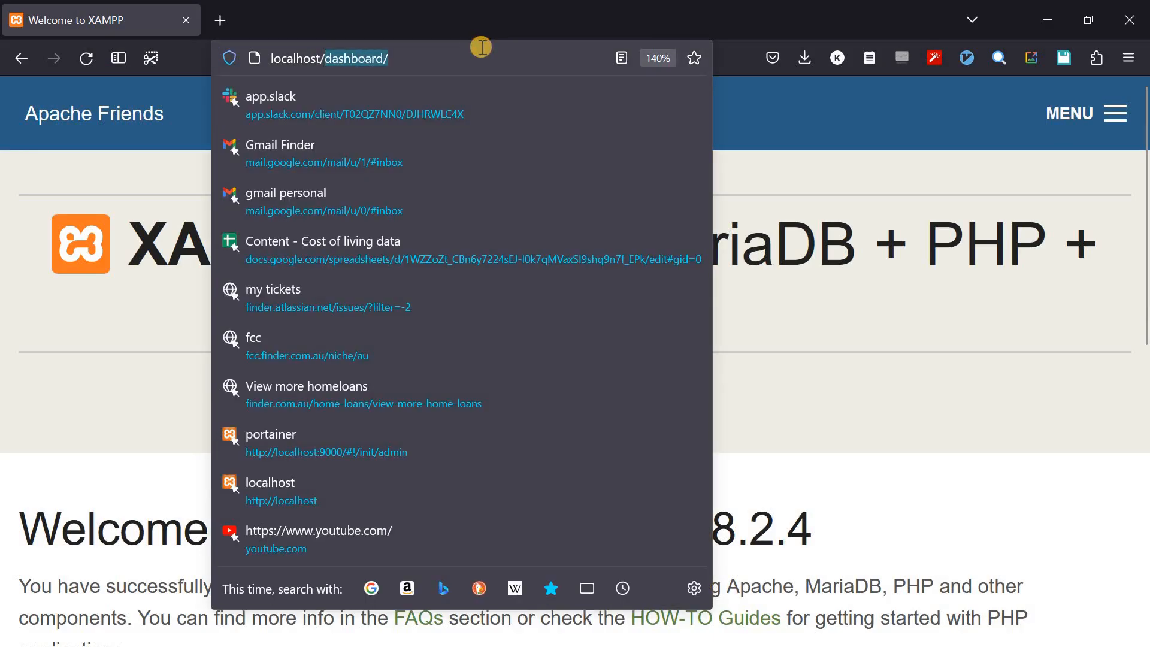
key(BackSpace)
key(Return)
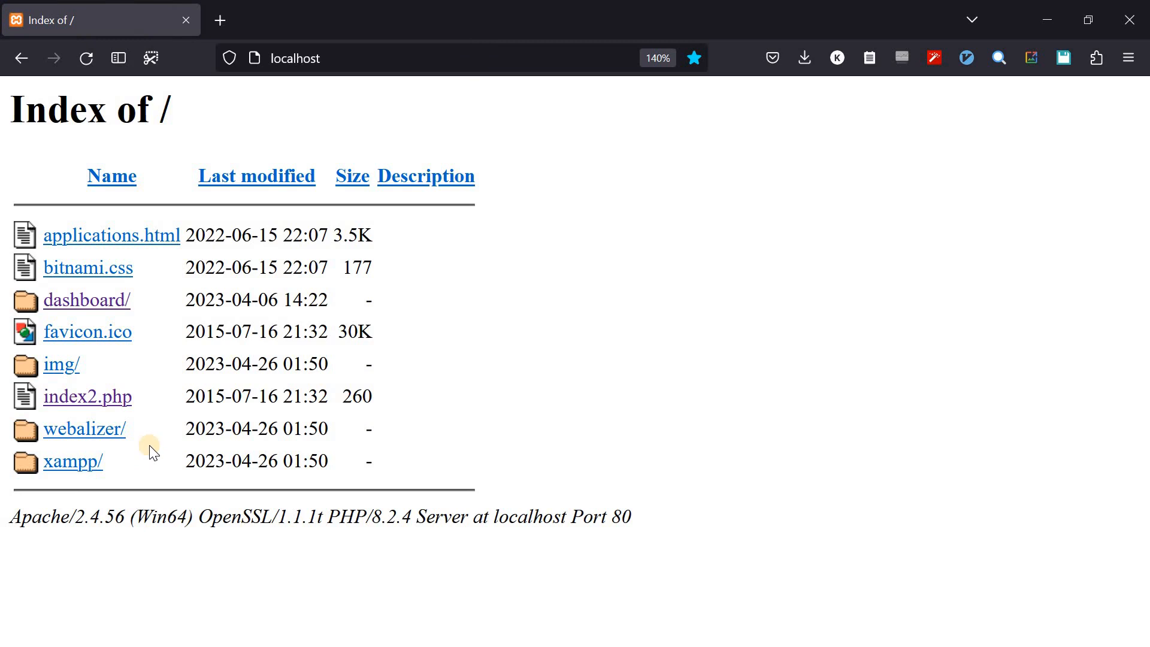
Switch back to File Explorer and create a new text document named test.txt in the htdocs folder.
key(alt+Tab)
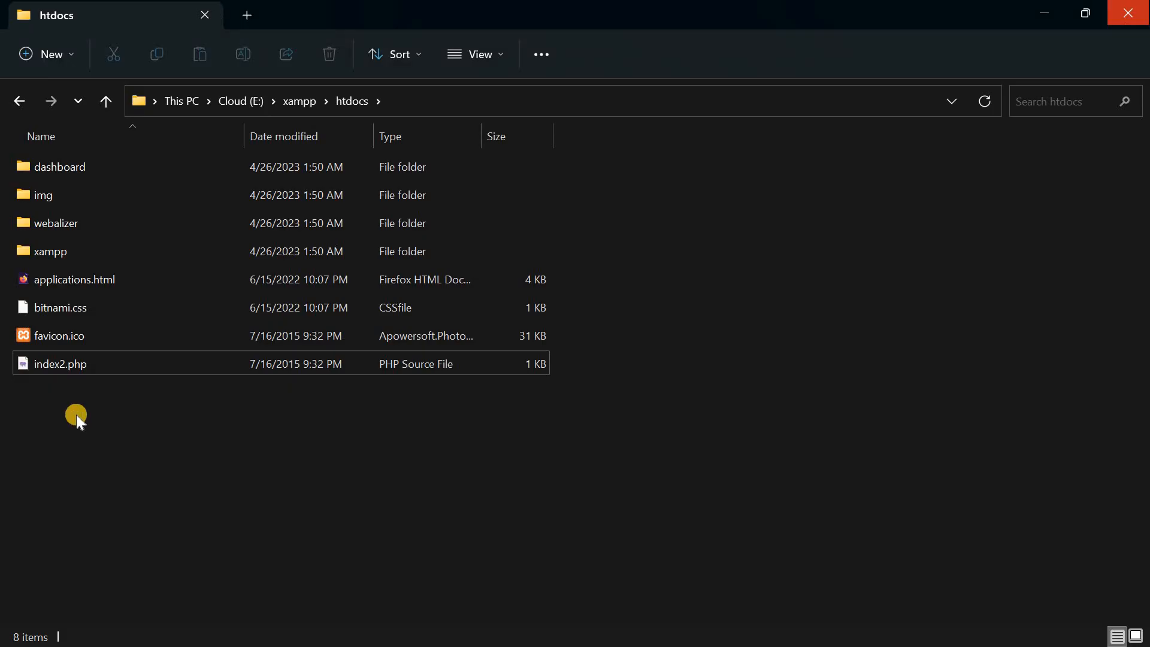
right_click(82, 419)
mouse_move(179, 336)
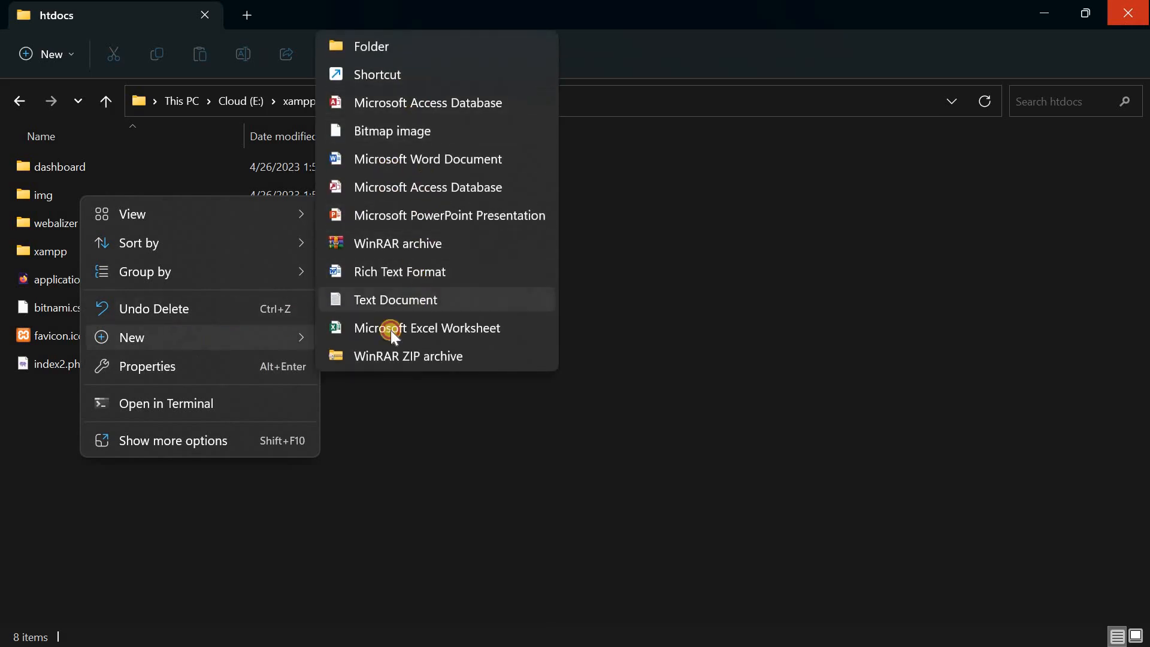
click(395, 300)
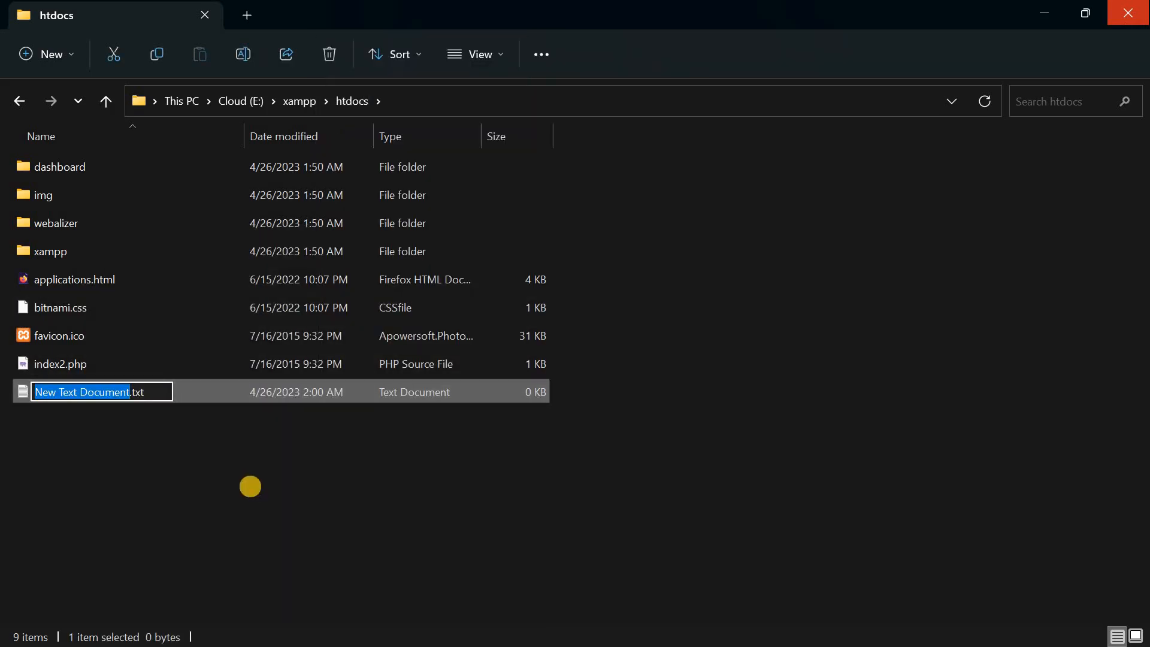
text(test)
key(Return)
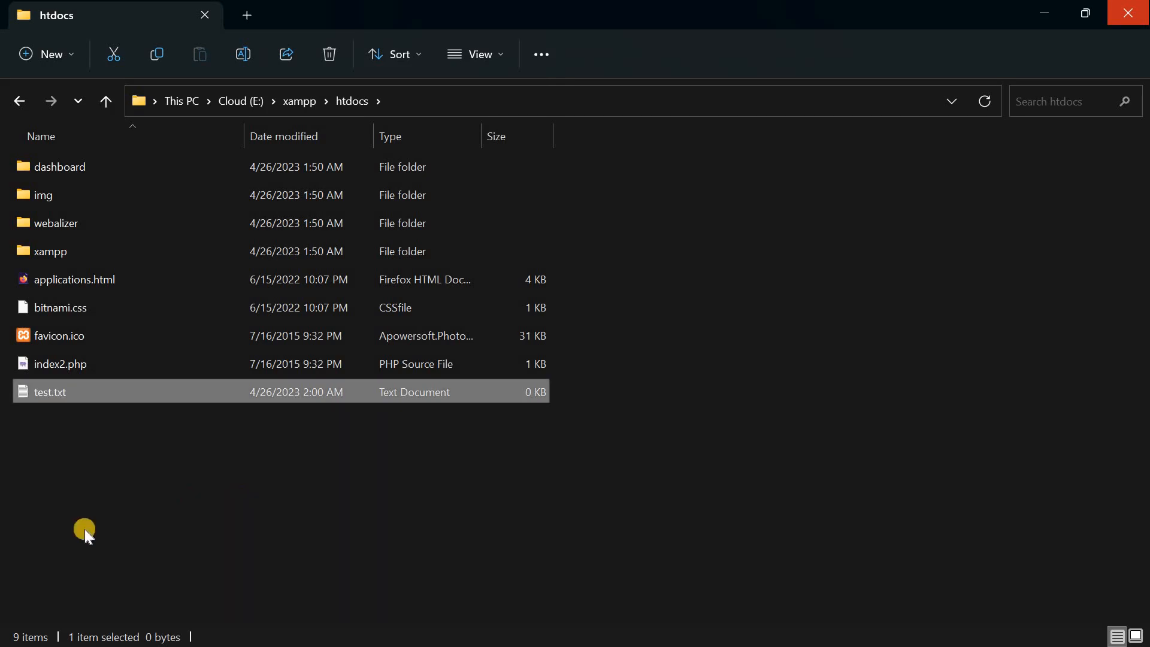
Open test.txt in Notepad and enter the PHP opening tag <?php and closing tag ?> on separate lines.
right_click(63, 401)
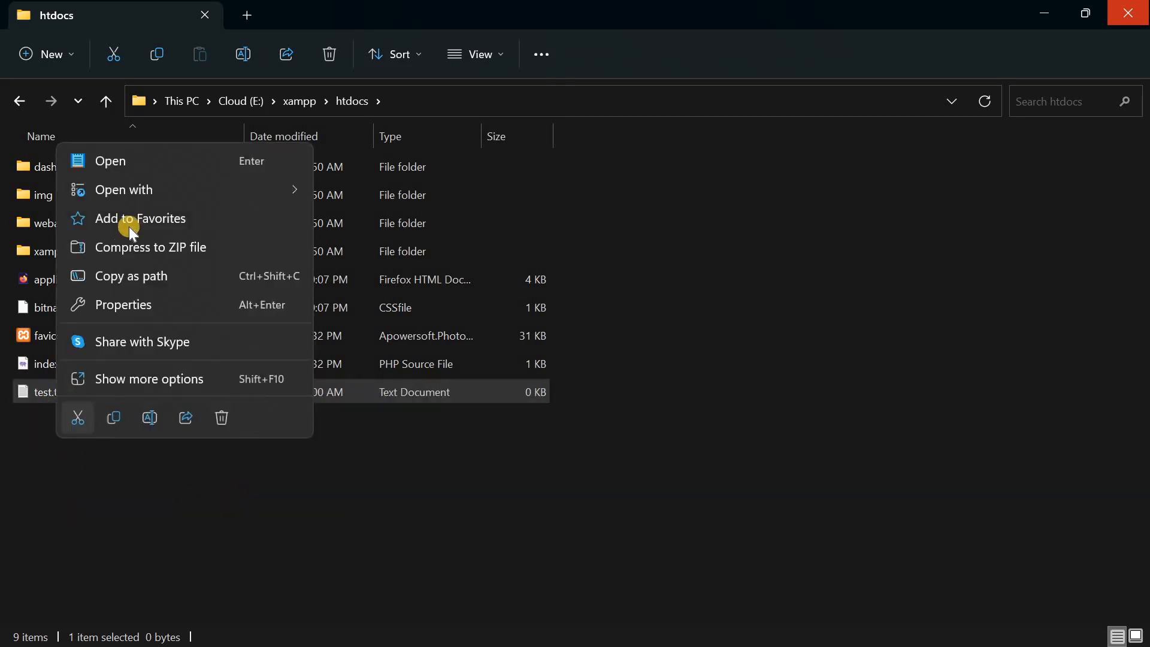
key(Return)
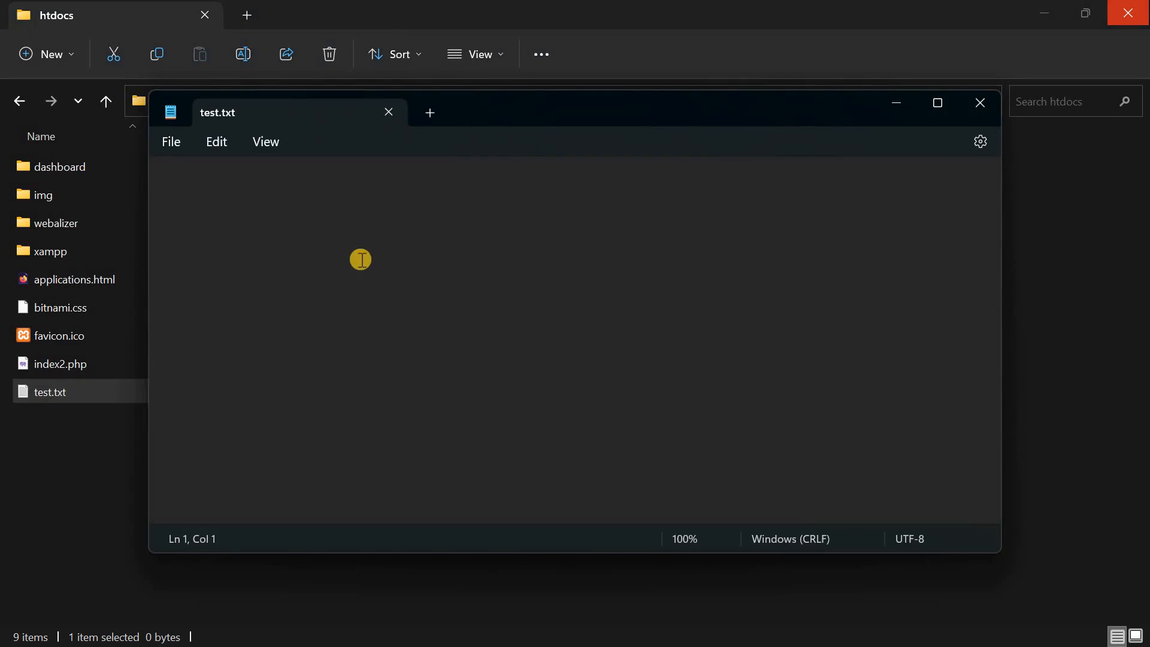
text(<)
text(?php)
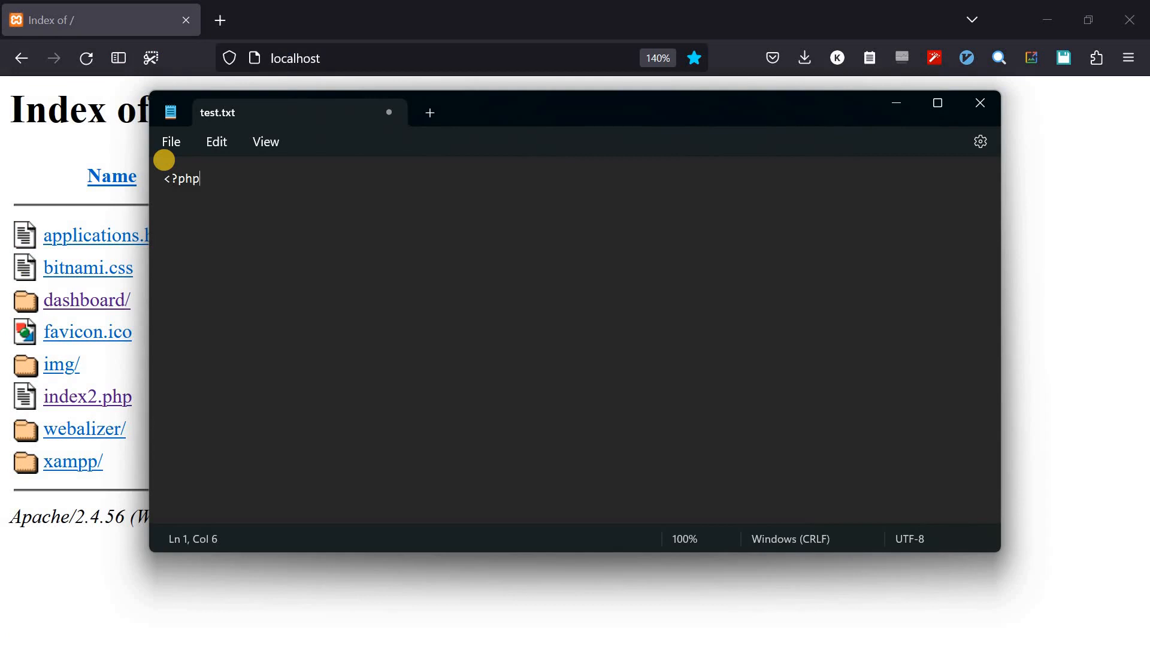
key(Return)
text(?)
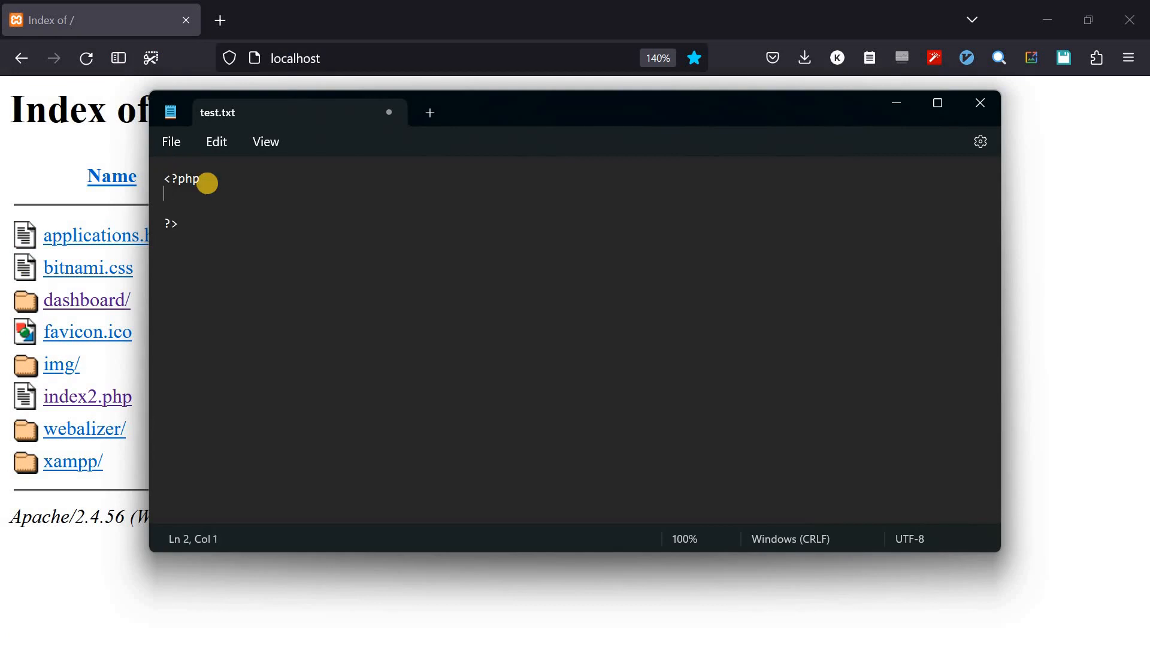
Add the statement echo "Hello from PHP"; between the PHP tags and save the file.
text(echo)
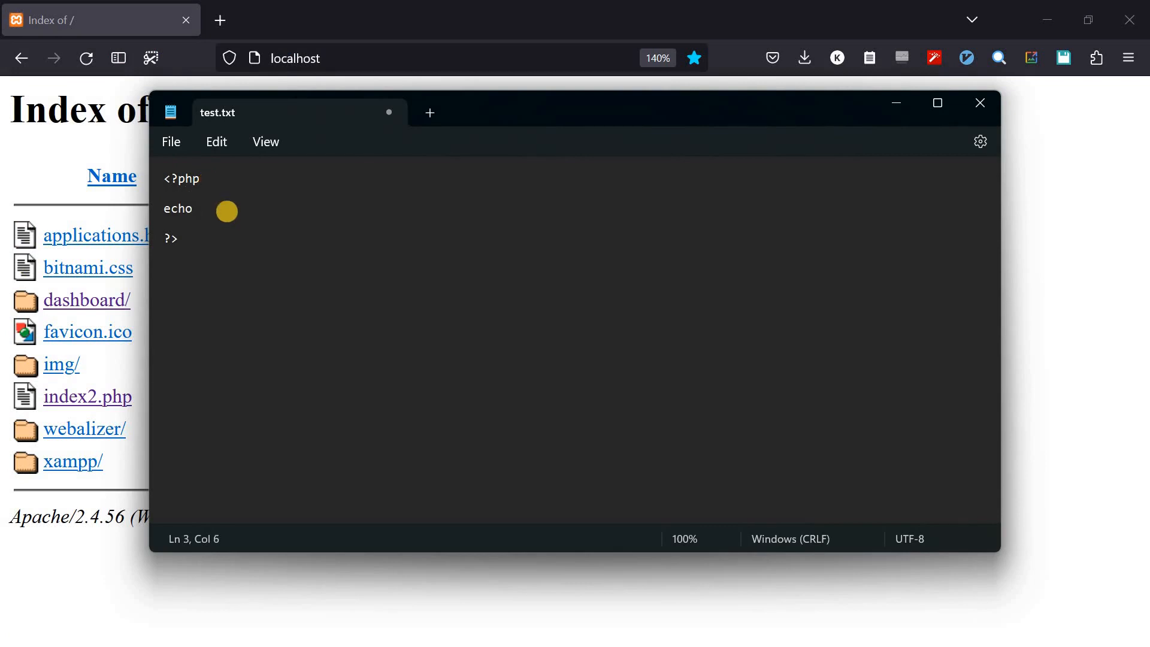
text(")
text(Hello from PHP)
key(End)
text(;)
key(ctrl+s)
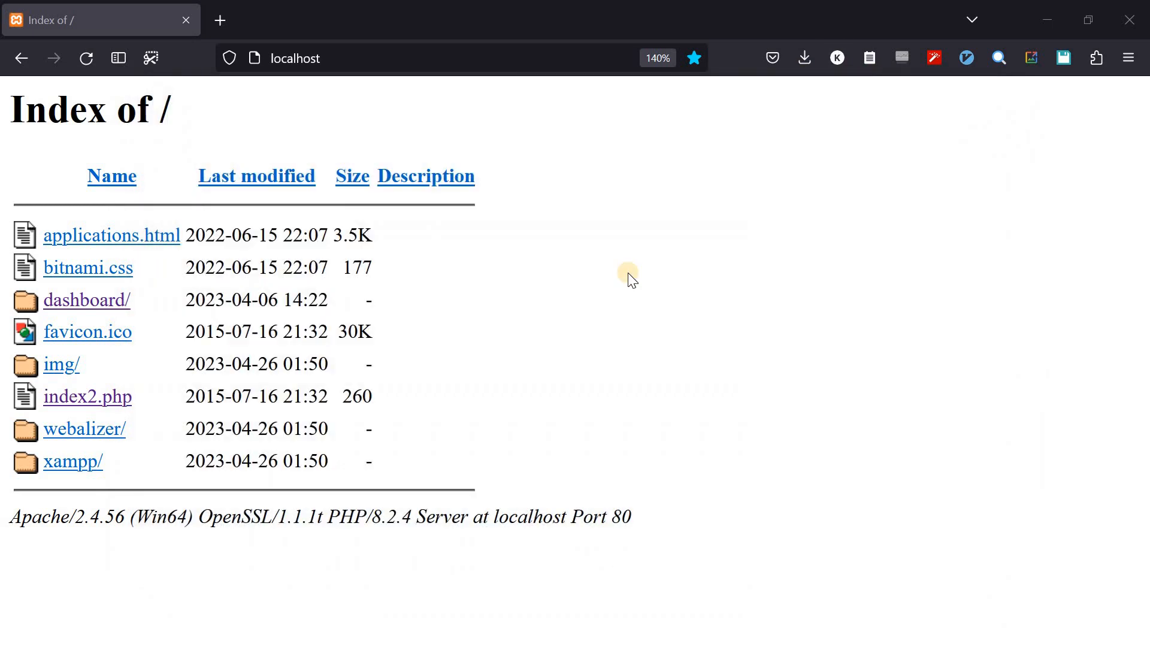
Switch to File Explorer and rename test.txt in the htdocs folder to test.php, accepting the file extension change.
key(alt+Tab)
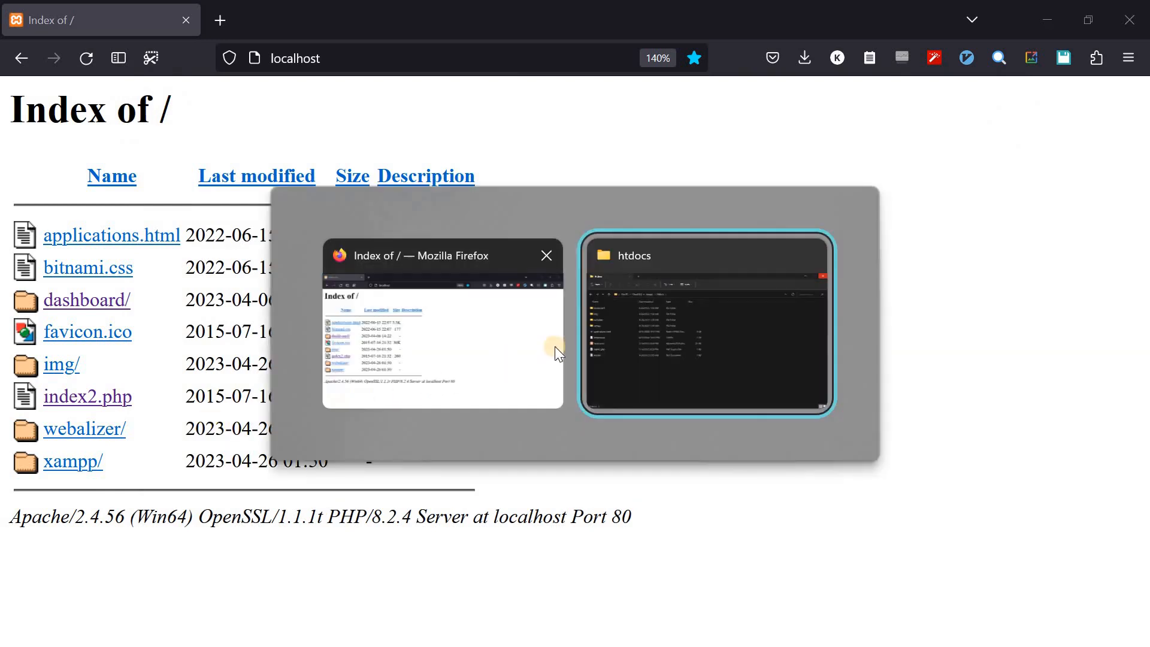
click(612, 353)
click(53, 391)
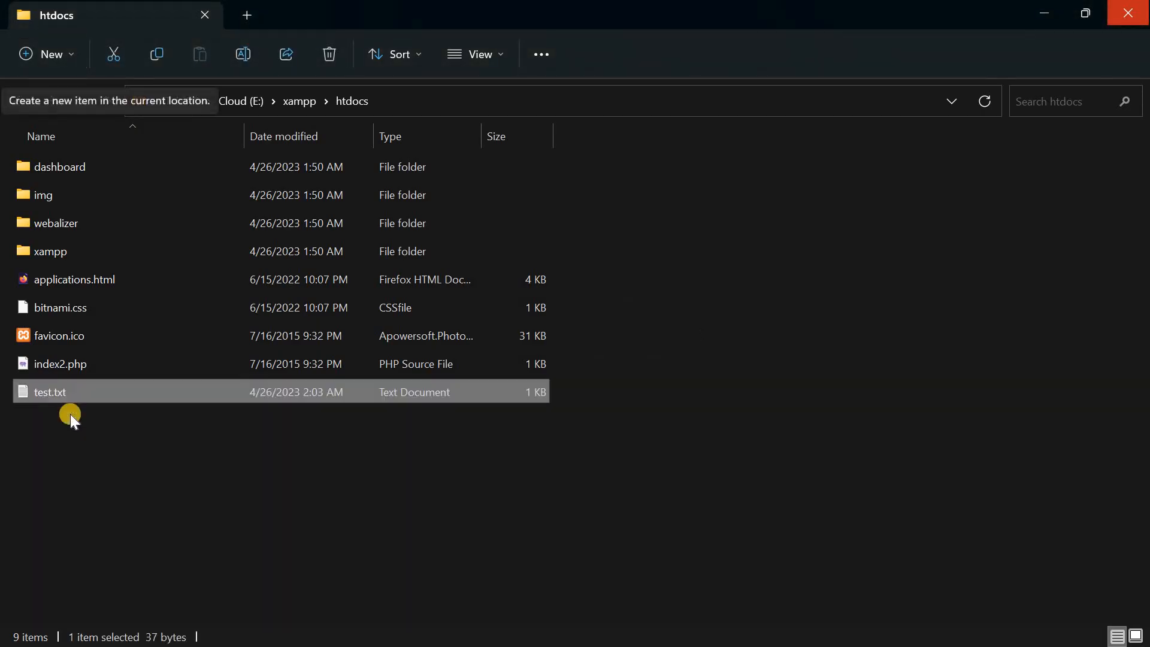
right_click(54, 393)
click(148, 409)
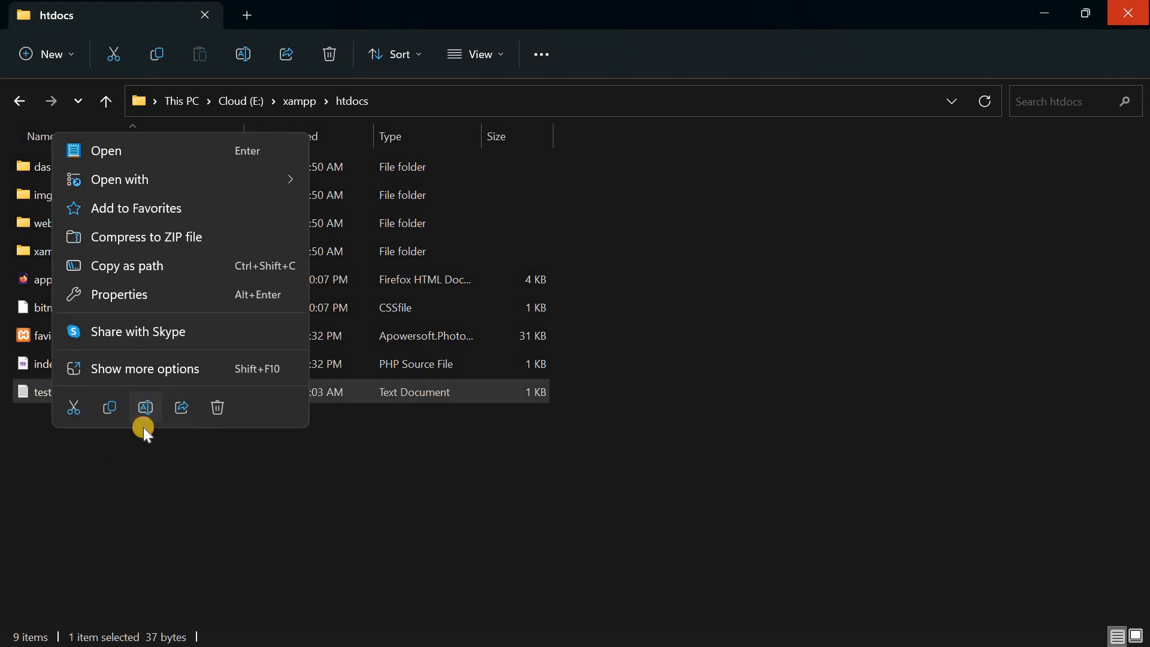
key(Right)
key(Right)
key(Right)
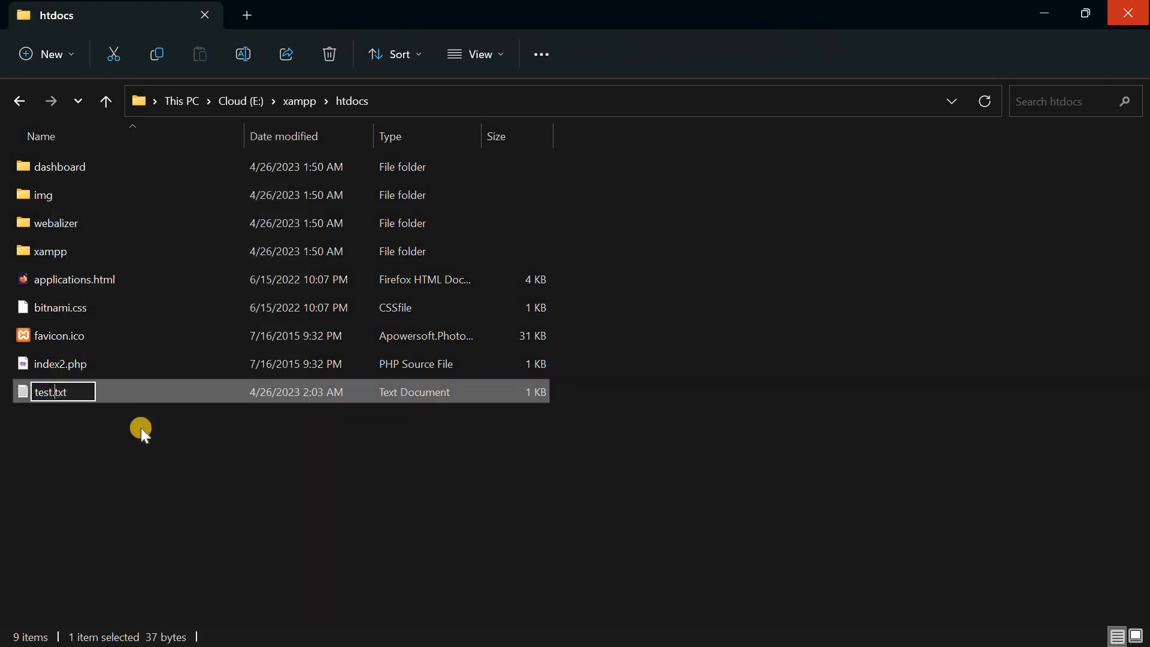
key(BackSpace)
key(BackSpace)
key(BackSpace)
text(php)
click(141, 428)
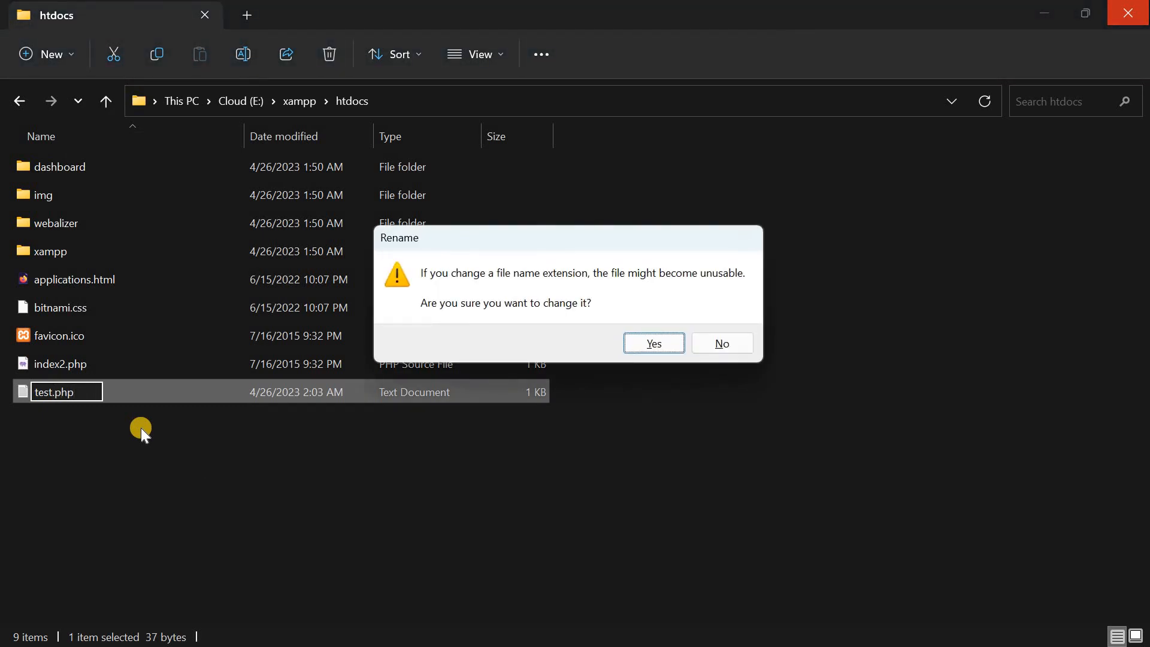
key(Return)
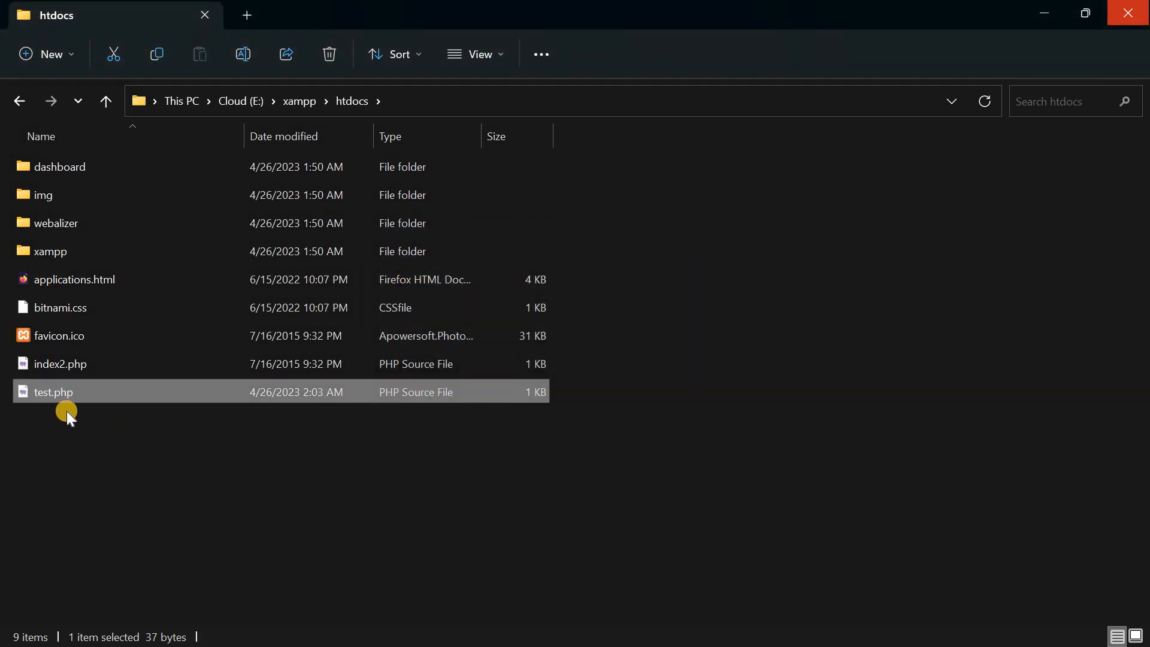
Switch to Firefox, reload the localhost index and open test.php to run the script.
key(alt+Tab)
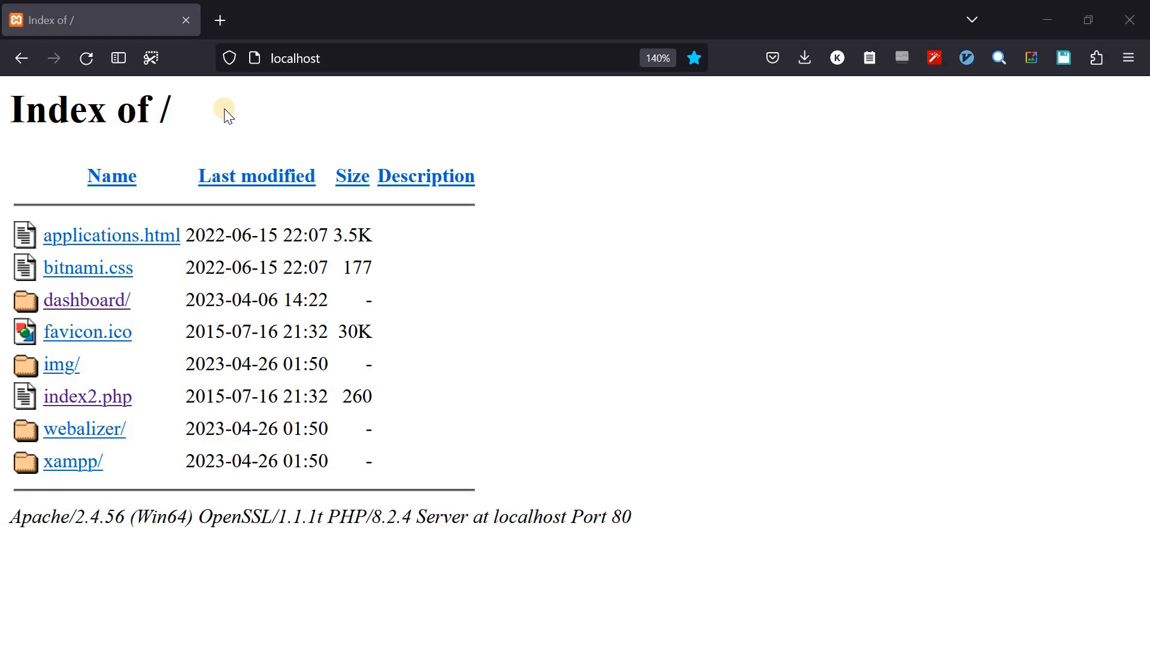
click(79, 66)
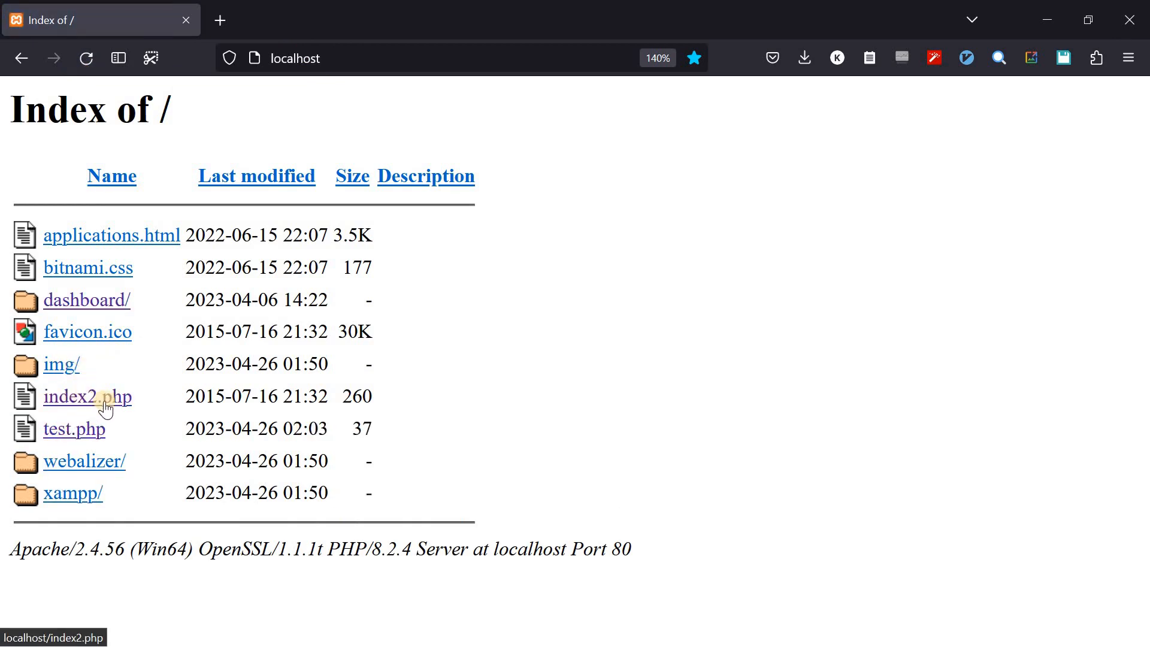
click(75, 431)
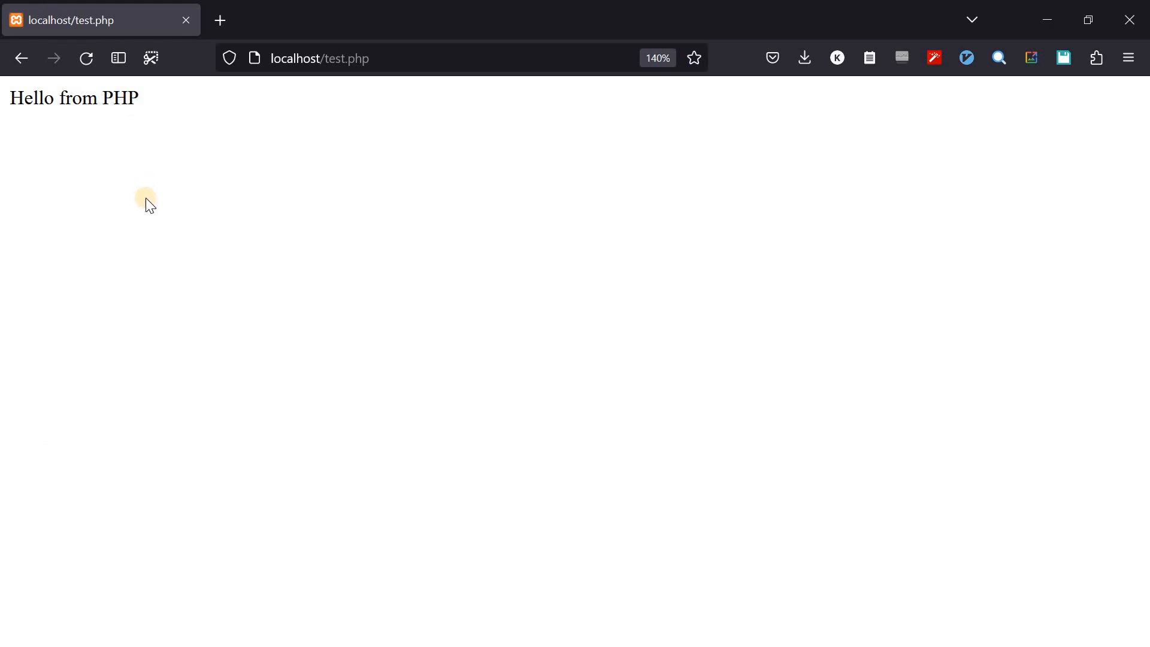